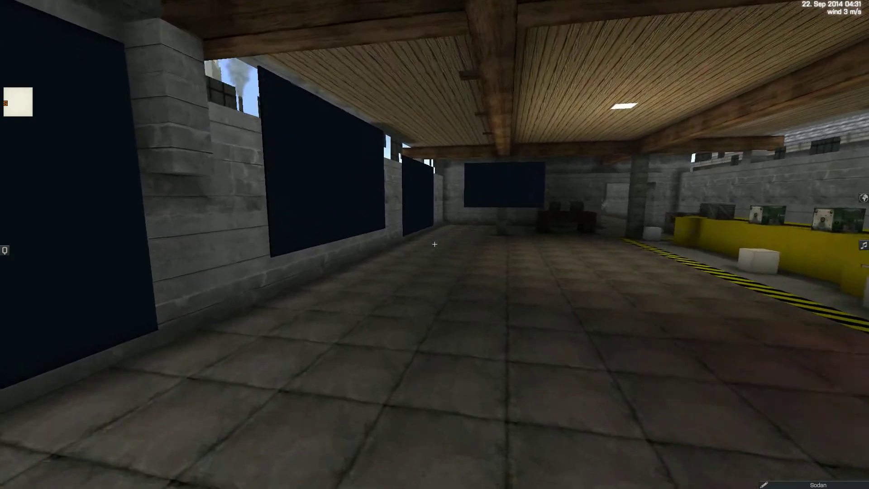
# Walk through the gallery to the dark screen TV 5 and start a video on it
pyautogui.press('w')
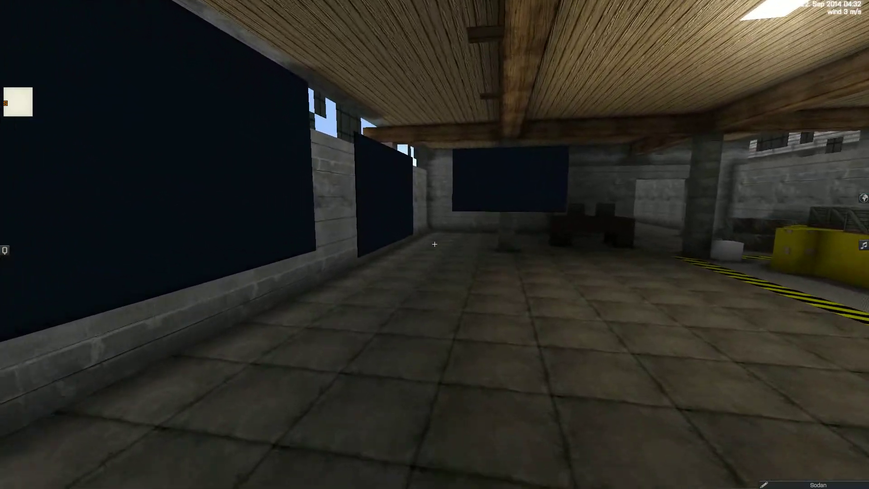
pyautogui.press('w')
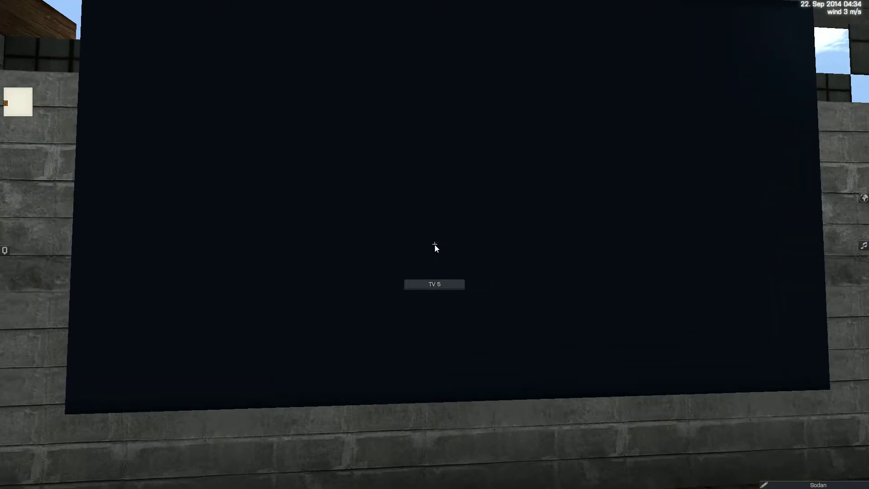
pyautogui.click(435, 247)
pyautogui.click(326, 213)
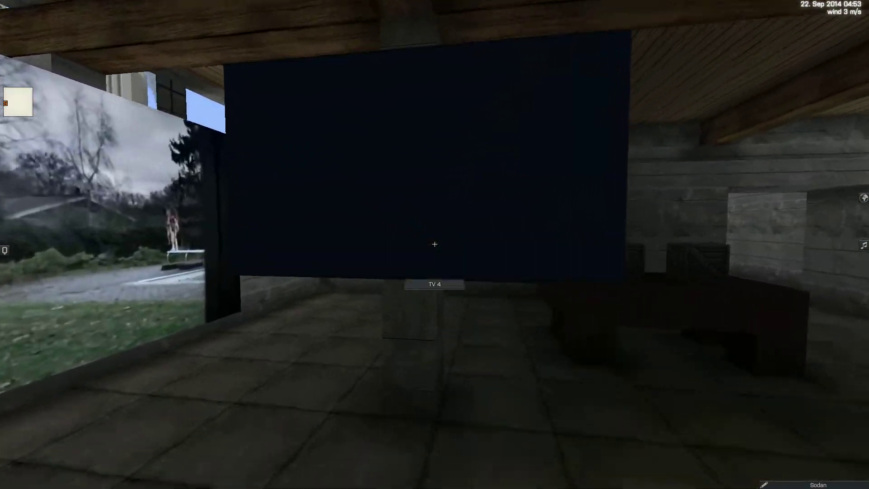
# Play the build a world video on TV 4 and the space video on the blue screen
pyautogui.click(434, 243)
pyautogui.click(324, 192)
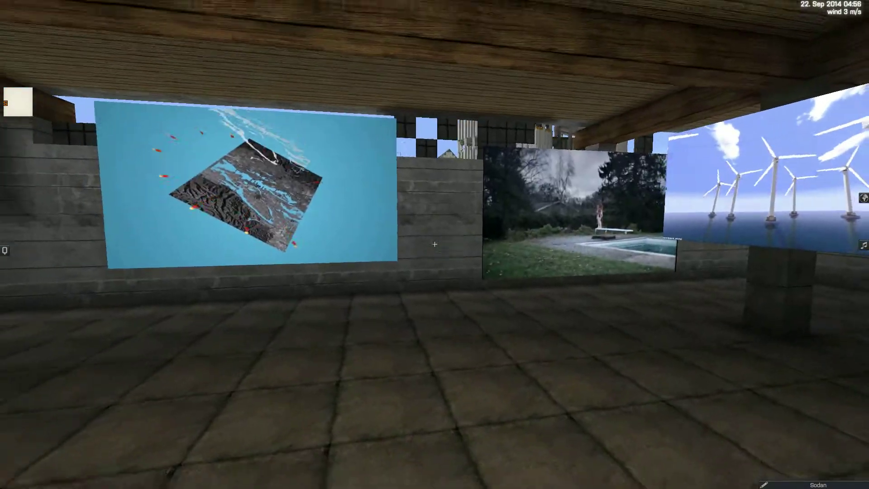
pyautogui.press('w')
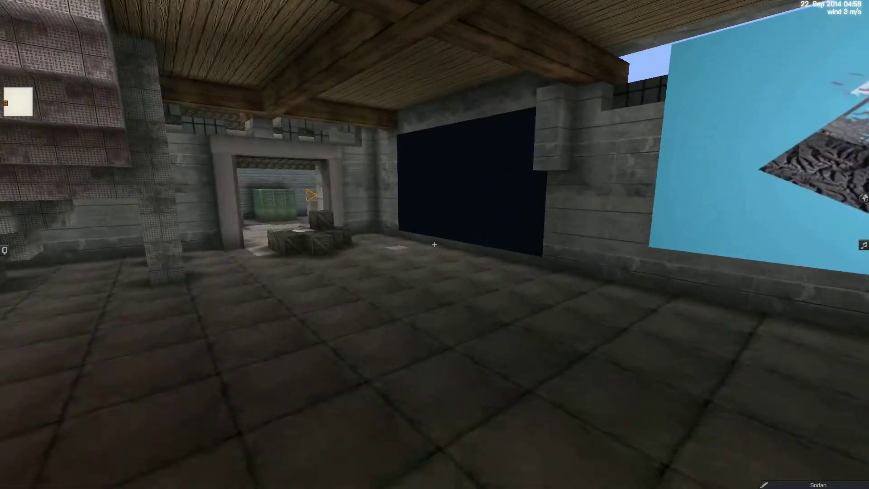
pyautogui.press('e')
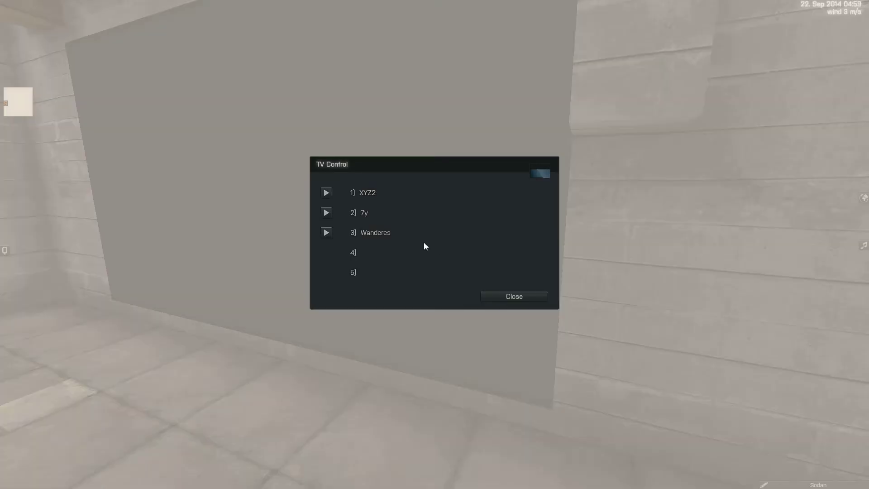
pyautogui.click(327, 212)
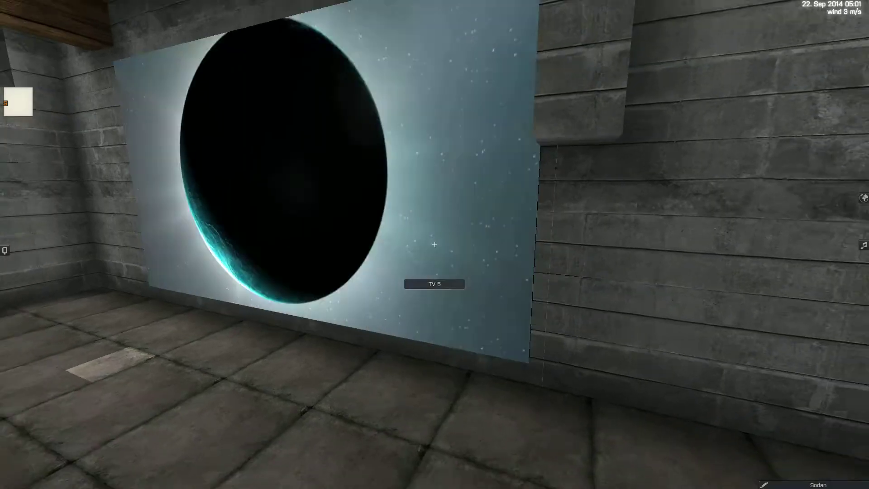
pyautogui.press('s')
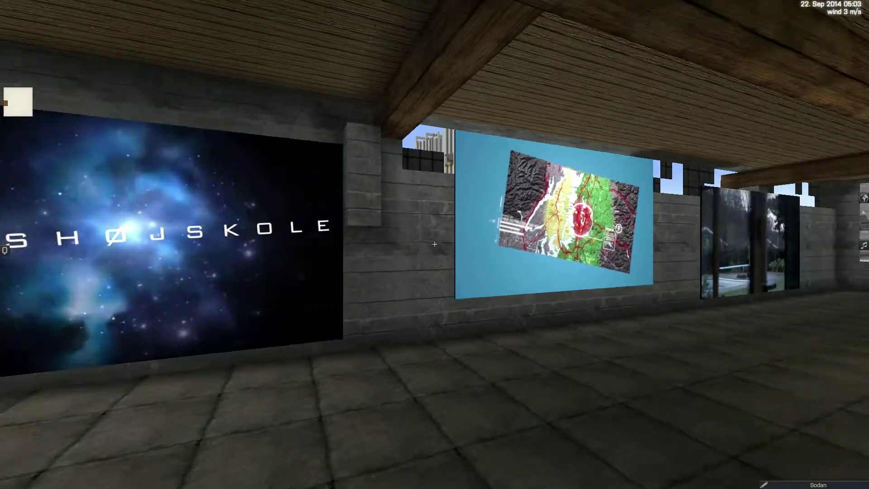
pyautogui.press('F1')
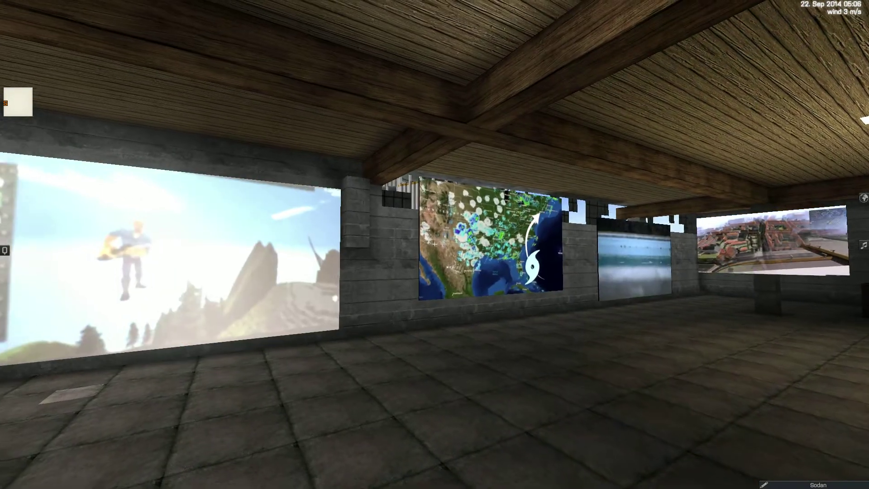
pyautogui.moveTo(435, 244); pyautogui.dragTo(435, 244)
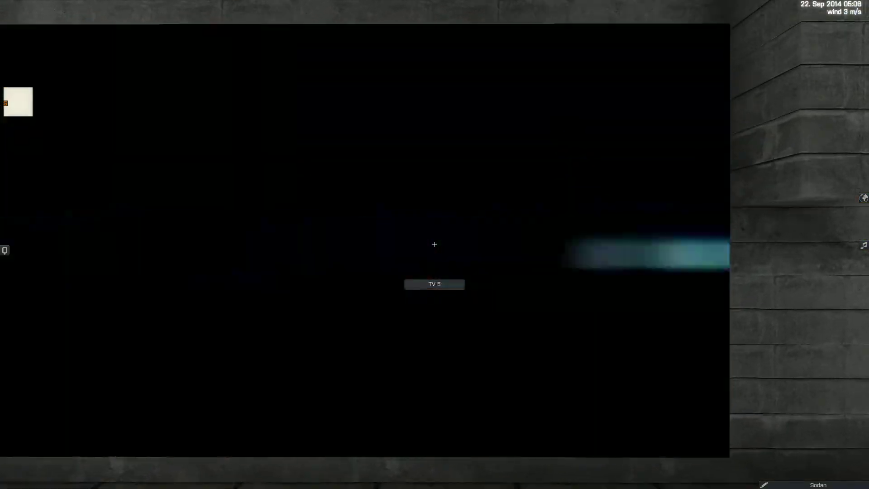
# Pause and resume the 2) 7y video on the wall screen, then close TV Control
pyautogui.click(434, 243)
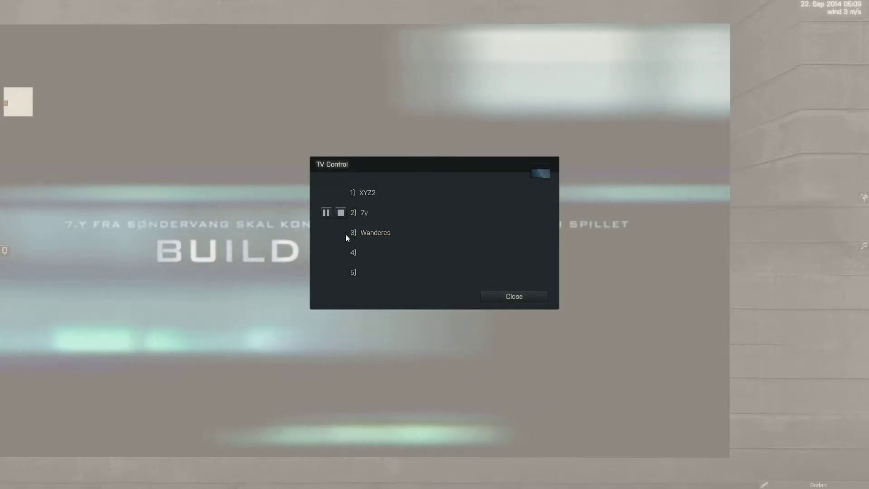
pyautogui.click(326, 213)
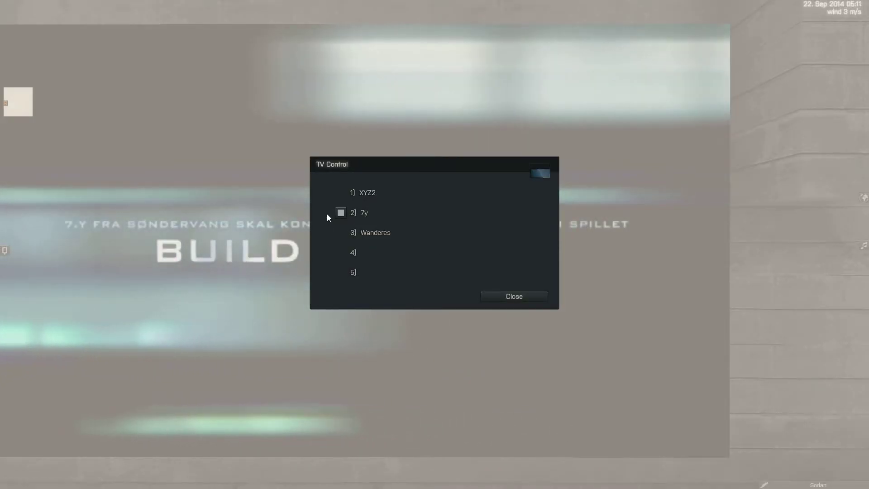
pyautogui.click(327, 214)
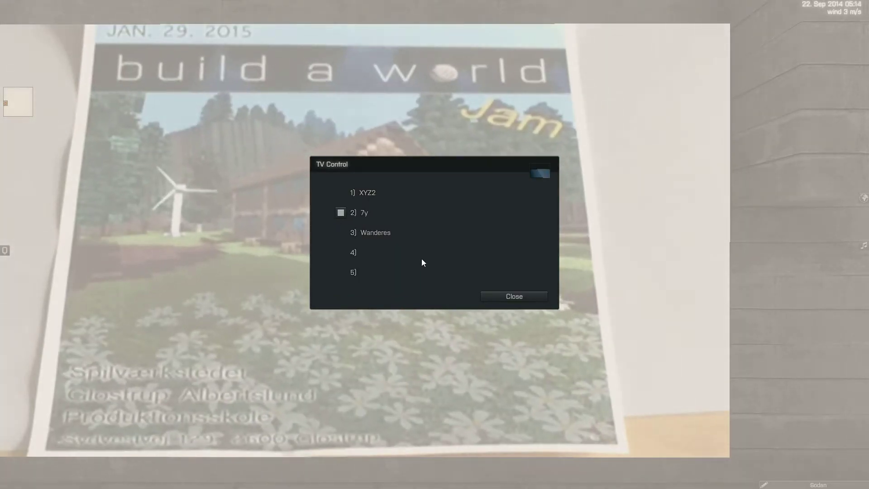
pyautogui.click(514, 297)
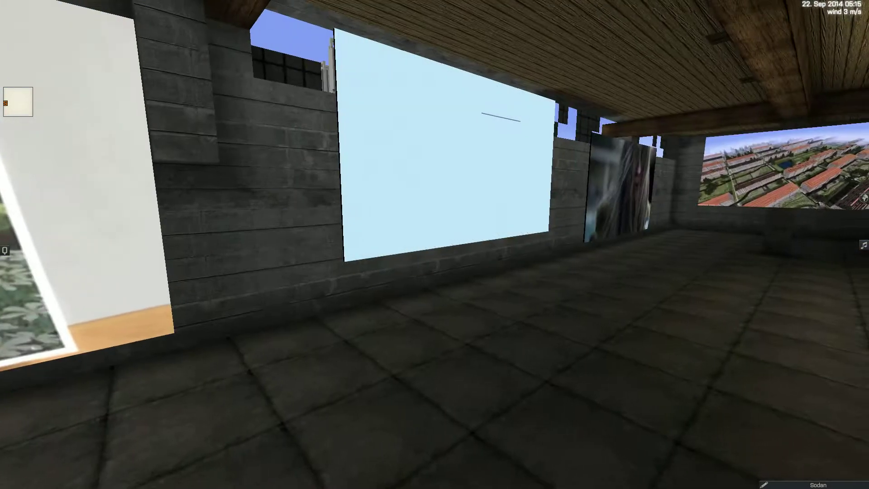
# Leave When I grow up playing, then walk to TV 4 and open its BAW 10 min. controls
pyautogui.press('w')
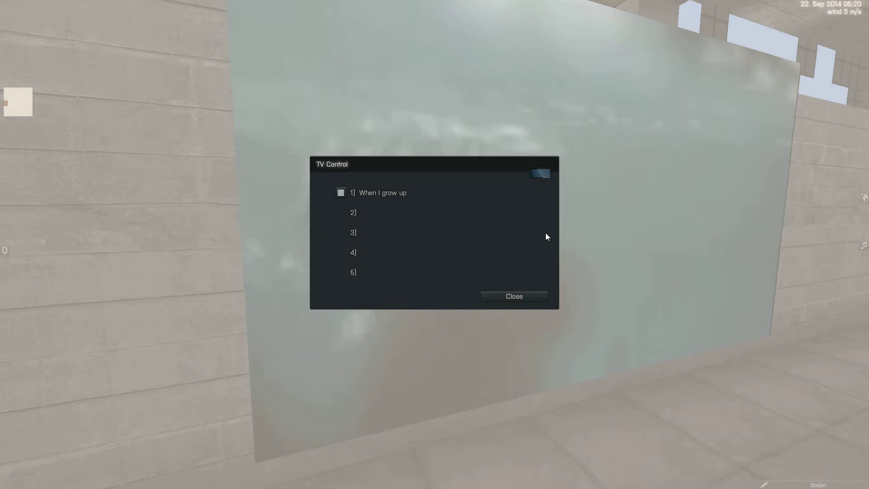
pyautogui.click(532, 295)
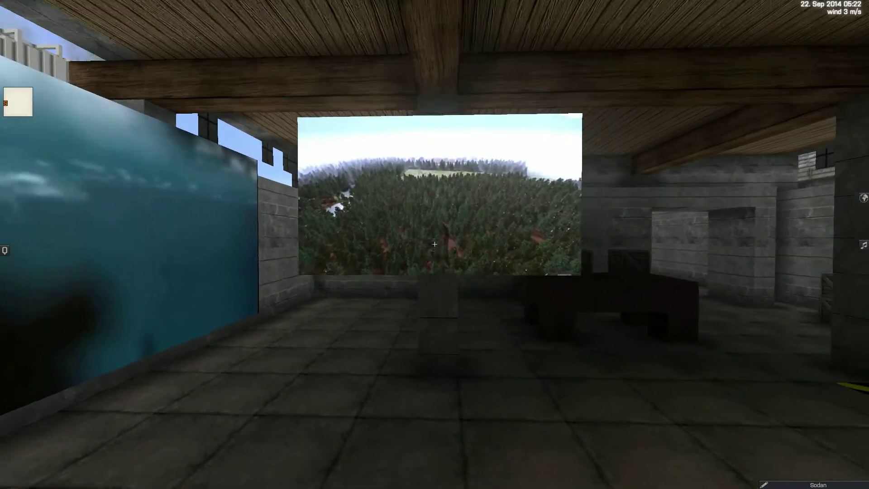
pyautogui.press('w')
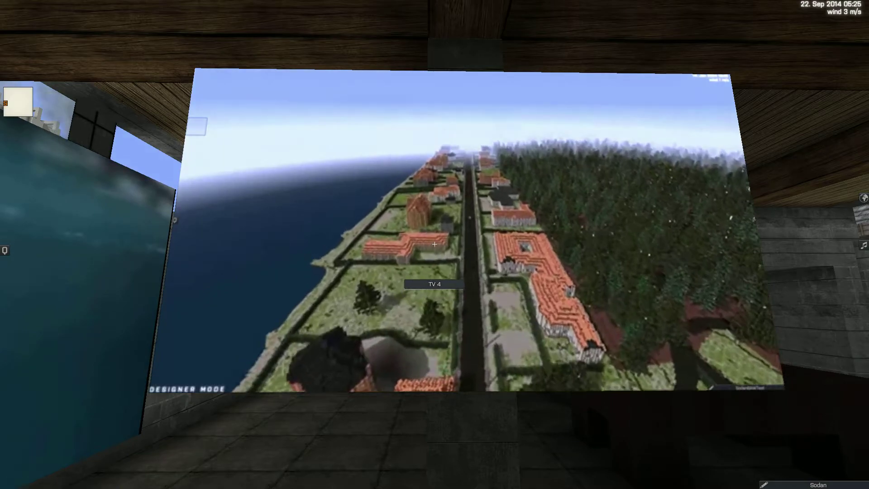
pyautogui.press('w')
pyautogui.press('space')
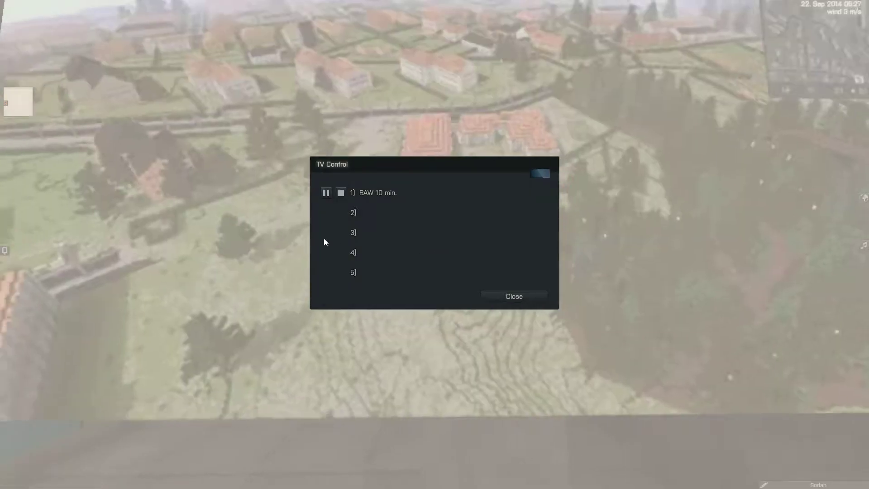